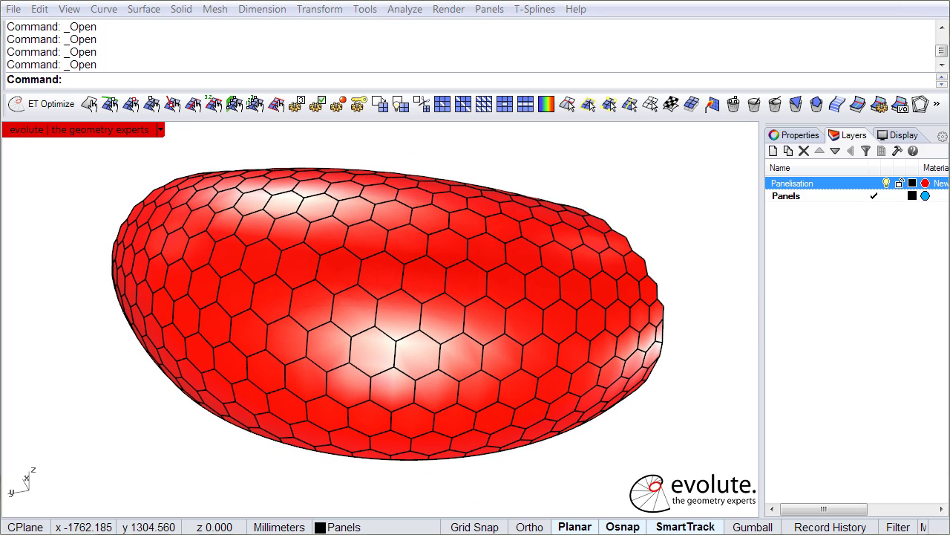
# Extract the shell mesh faces as hexagon outline polylines and hide the red Panelisation layer
pyautogui.click(542, 240)
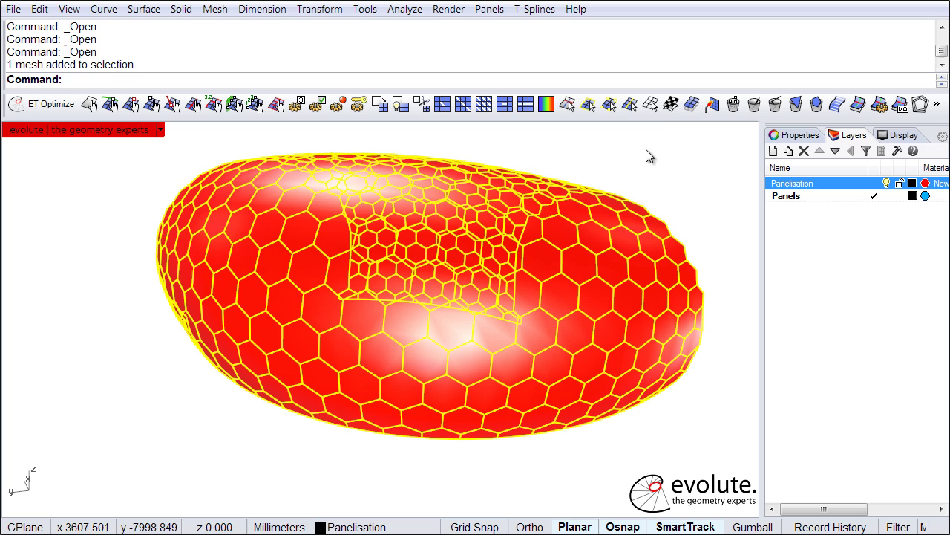
pyautogui.click(651, 106)
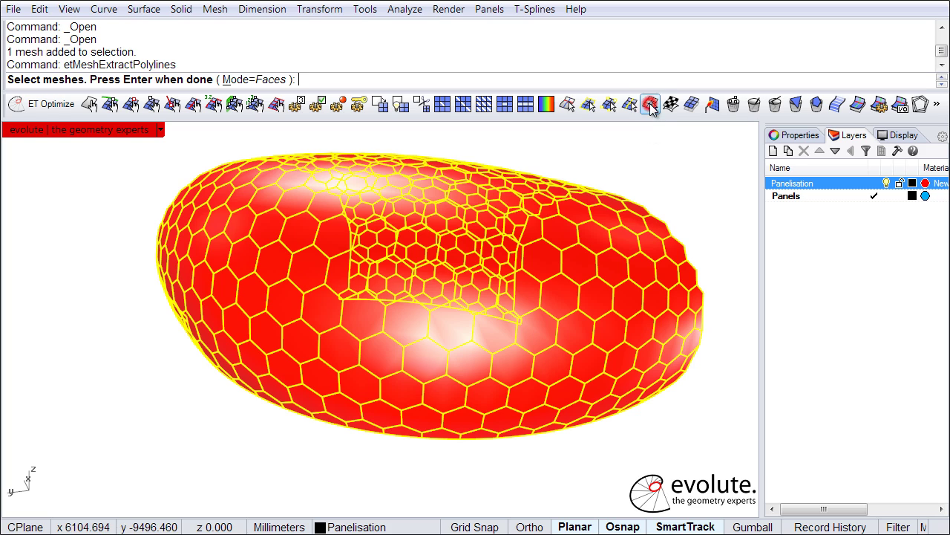
pyautogui.rightClick(583, 190)
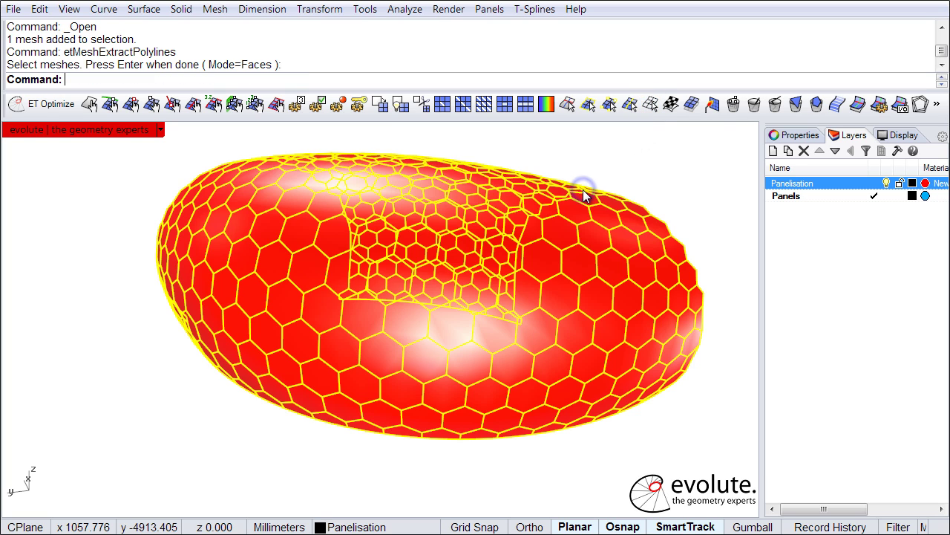
pyautogui.click(885, 184)
# Rotate to a frontal view, delete the left half of the outlines, then tilt onto the remainder
pyautogui.press('Left')
pyautogui.press('Left')
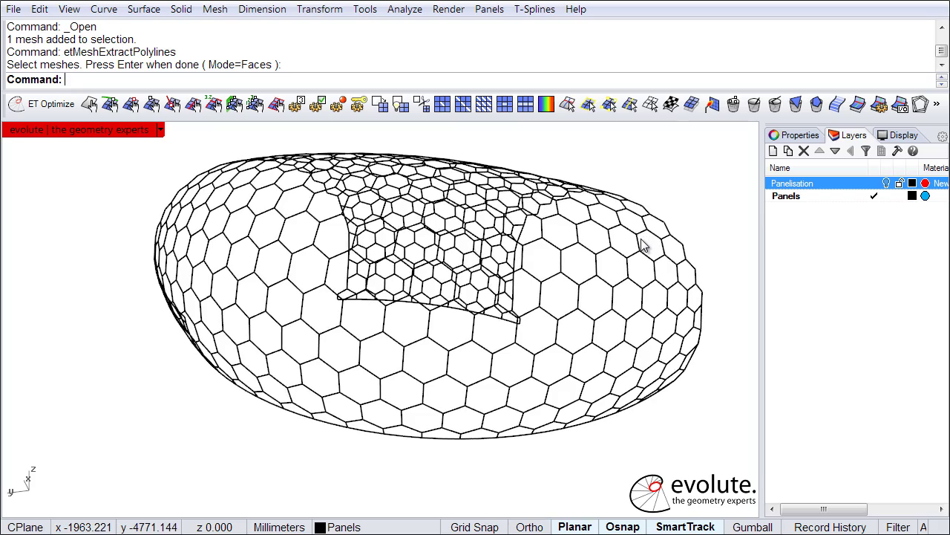
pyautogui.press('Left')
pyautogui.press('Left')
pyautogui.press('Left')
pyautogui.press('Left')
pyautogui.press('Left')
pyautogui.press('Left')
pyautogui.press('Down')
pyautogui.press('Down')
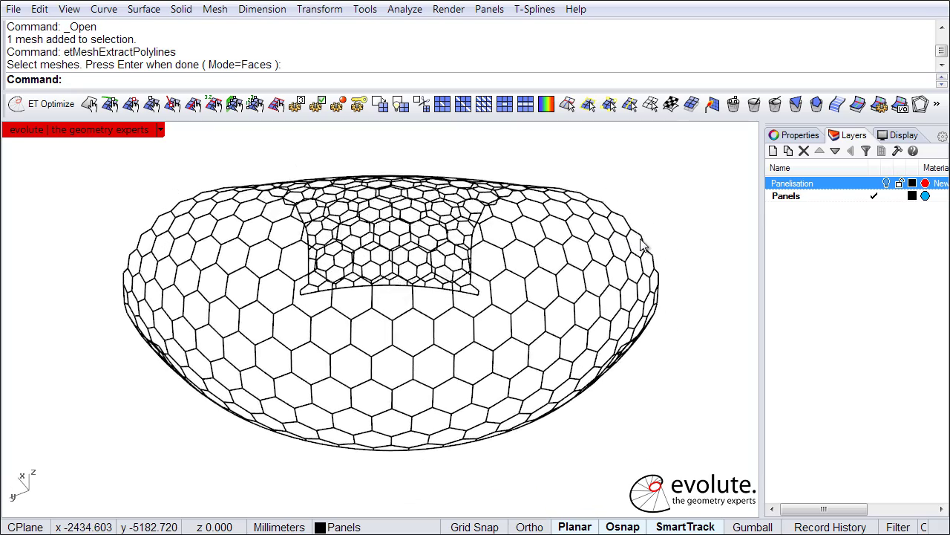
pyautogui.press('Down')
pyautogui.press('Down')
pyautogui.press('Down')
pyautogui.press('Down')
pyautogui.press('Down')
pyautogui.press('Down')
pyautogui.press('Down')
pyautogui.press('Down')
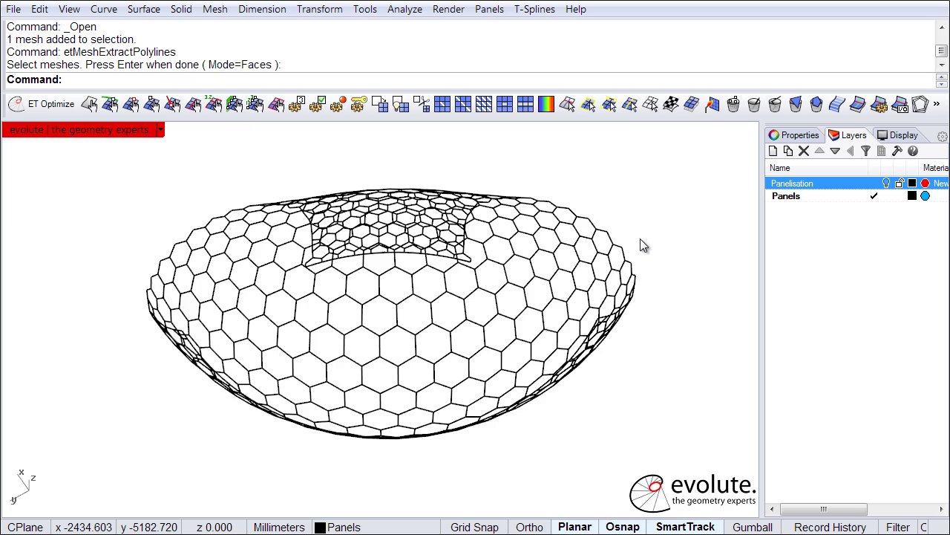
pyautogui.press('Down')
pyautogui.press('Down')
pyautogui.press('Down')
pyautogui.press('Down')
pyautogui.press('Down')
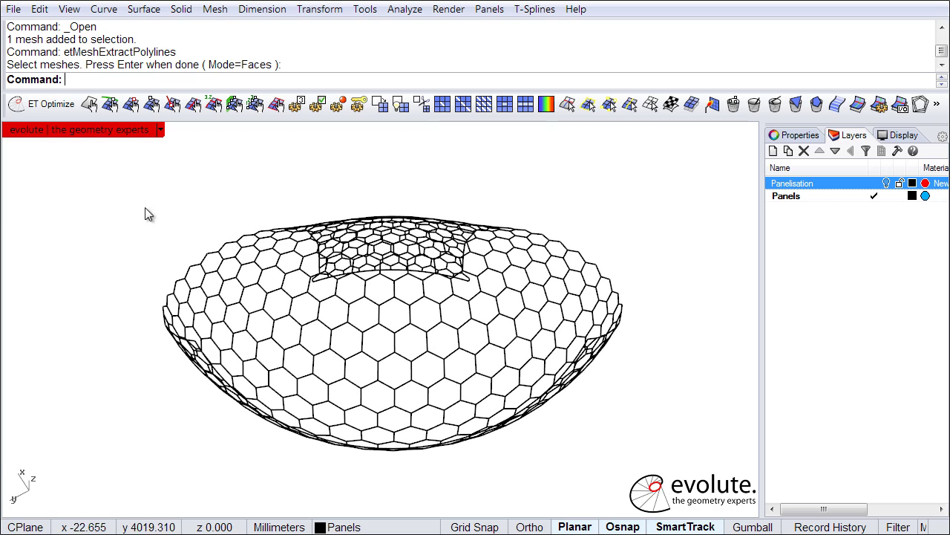
pyautogui.moveTo(115, 206)
pyautogui.mouseDown()
pyautogui.moveTo(203, 361)
pyautogui.moveTo(395, 484)
pyautogui.mouseUp()
pyautogui.press('Delete')
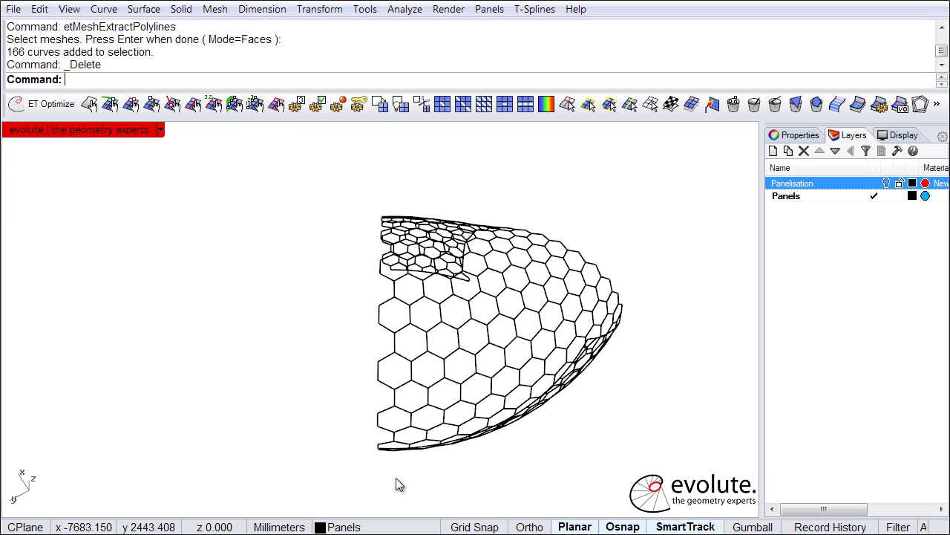
pyautogui.moveTo(403, 435)
pyautogui.mouseDown(button='right')
pyautogui.moveTo(399, 392)
pyautogui.moveTo(423, 343)
pyautogui.mouseUp(button='right')
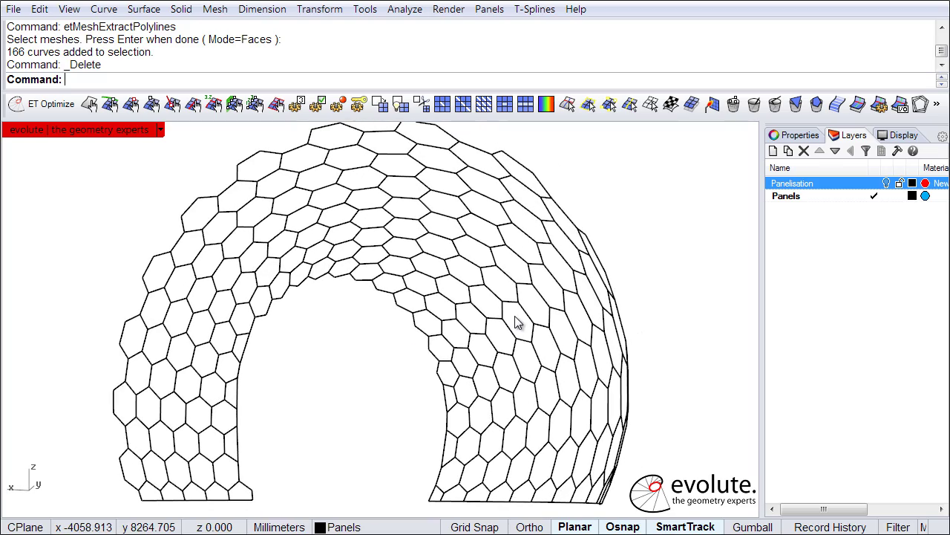
# Start etPolygonsCluster on all 178 outlines with ToleranceInside 9 and ToleranceOutside 0
pyautogui.click(919, 106)
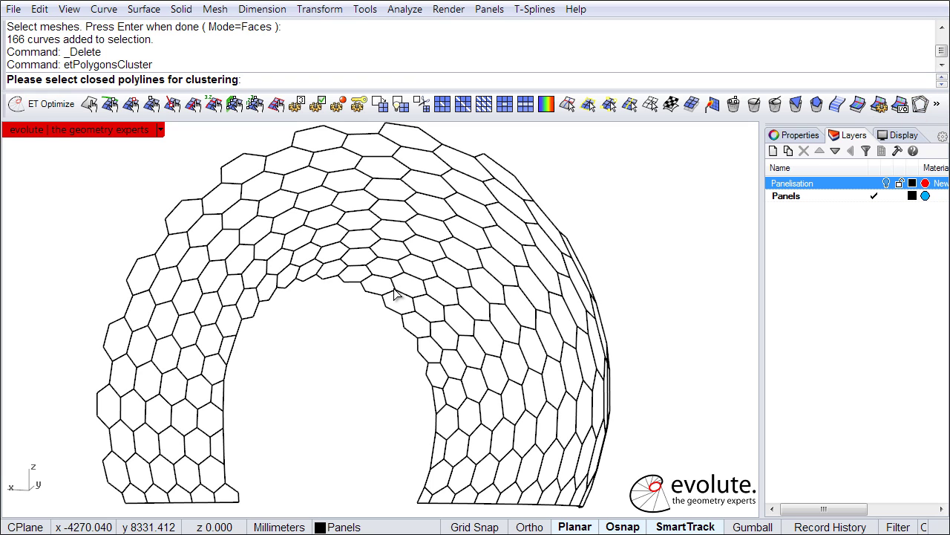
pyautogui.hotkey('ctrl', 'a')
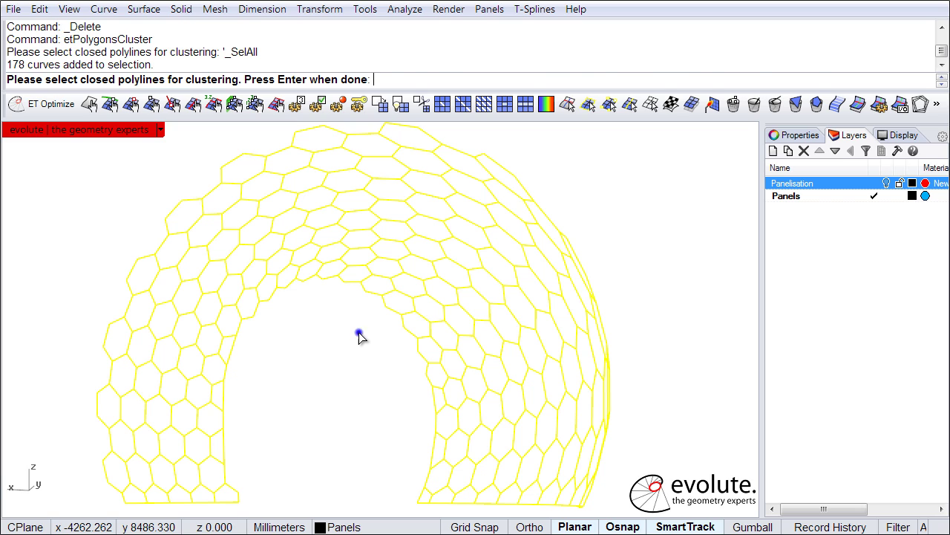
pyautogui.rightClick(358, 332)
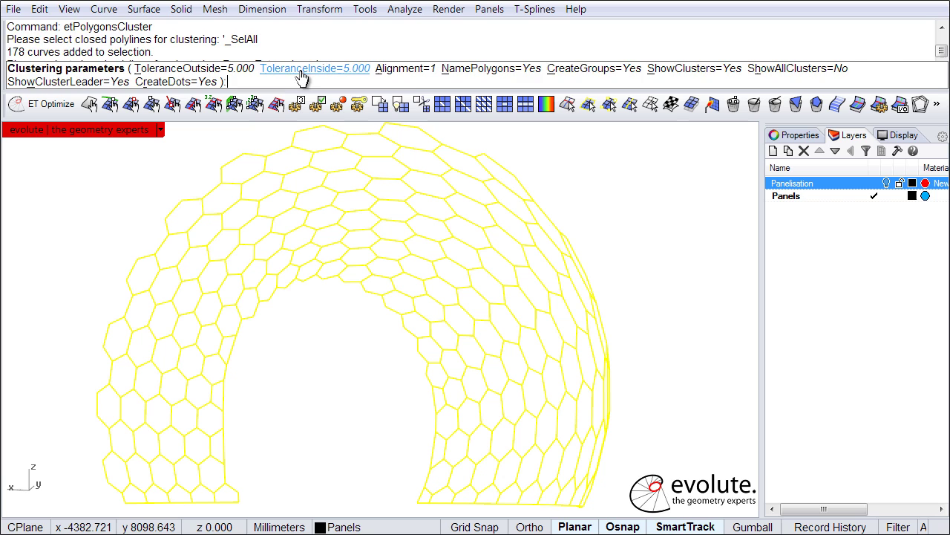
pyautogui.click(302, 69)
pyautogui.write('9')
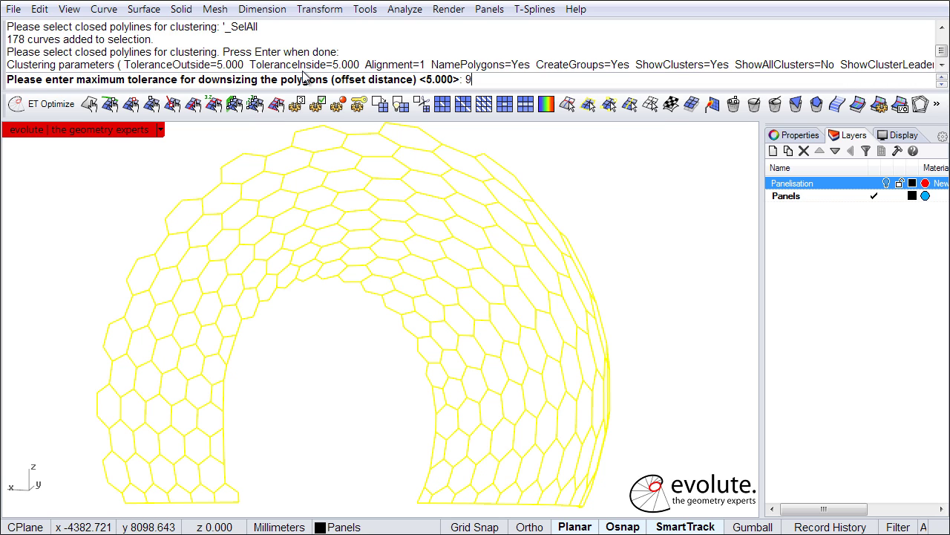
pyautogui.press('Return')
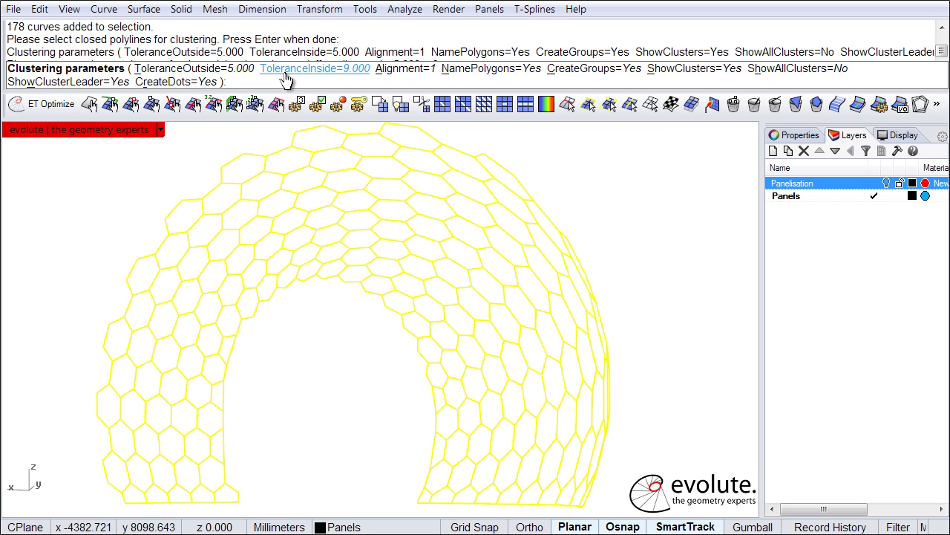
pyautogui.click(236, 73)
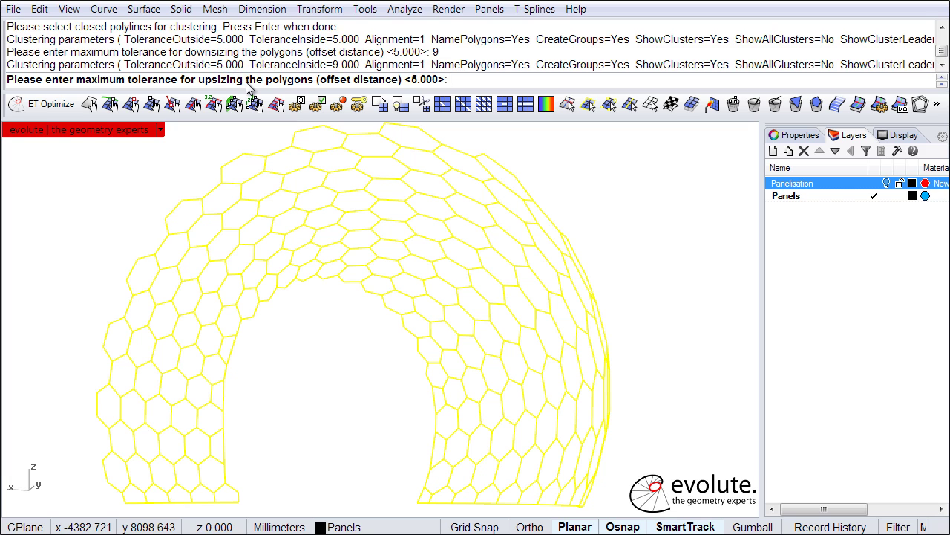
pyautogui.write('0')
pyautogui.press('Return')
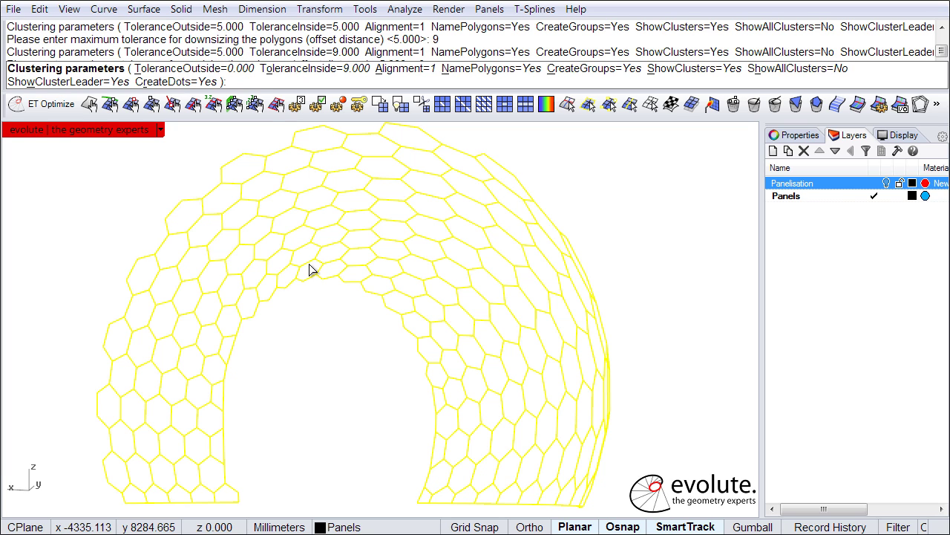
# Run the clustering, then highlight cluster dots 1, 2, 6, 3, 4 and finally 3 again
pyautogui.press('Return')
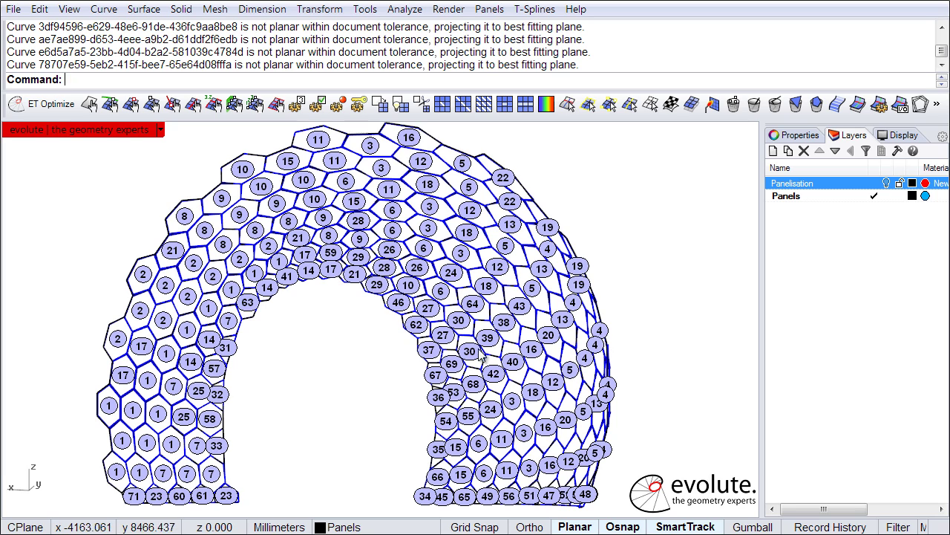
pyautogui.click(187, 333)
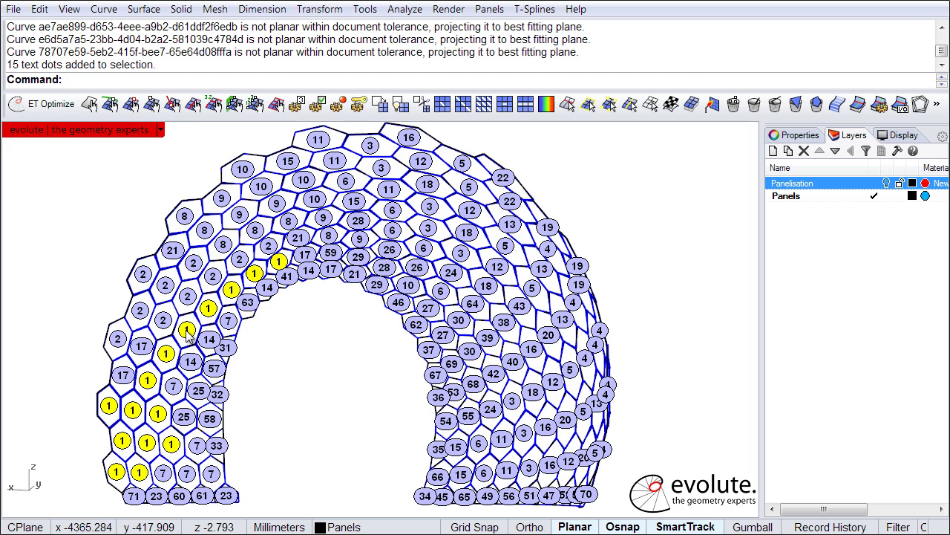
pyautogui.click(213, 277)
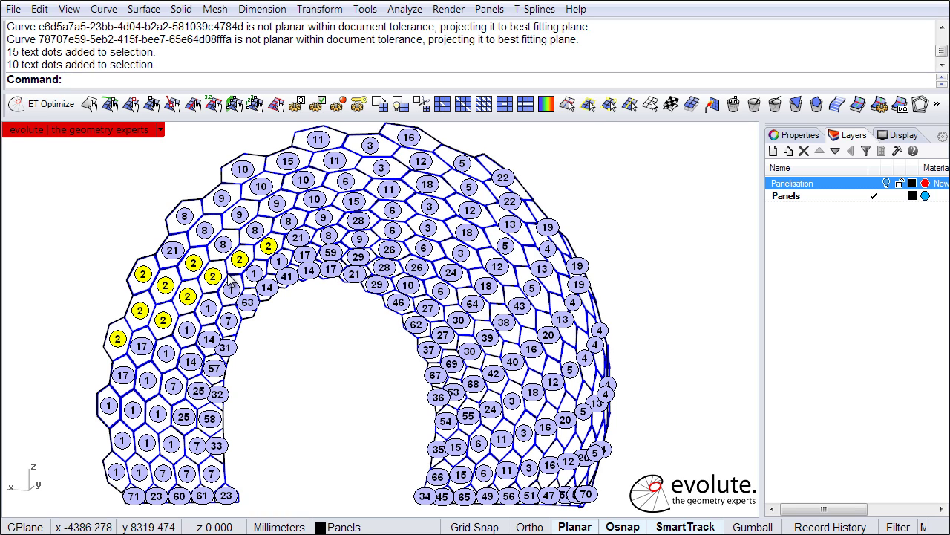
pyautogui.click(423, 249)
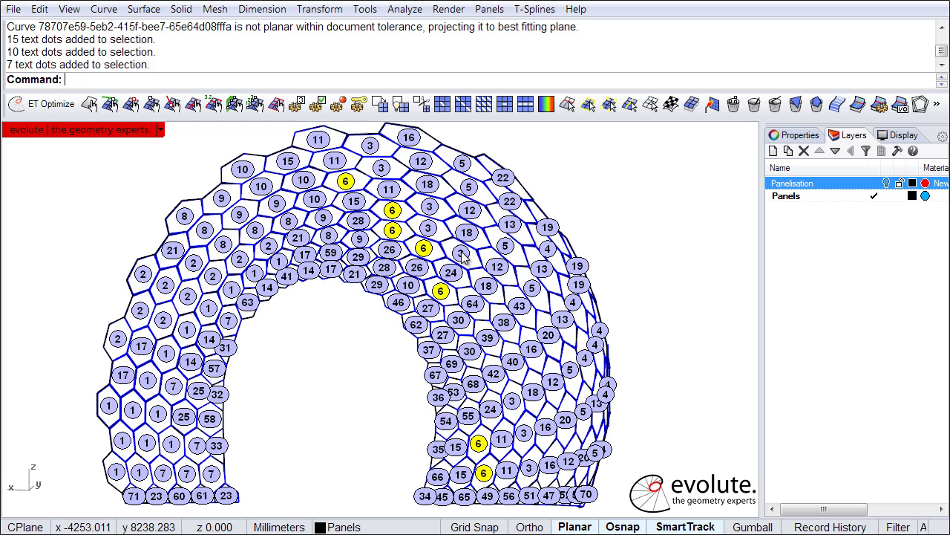
pyautogui.click(460, 253)
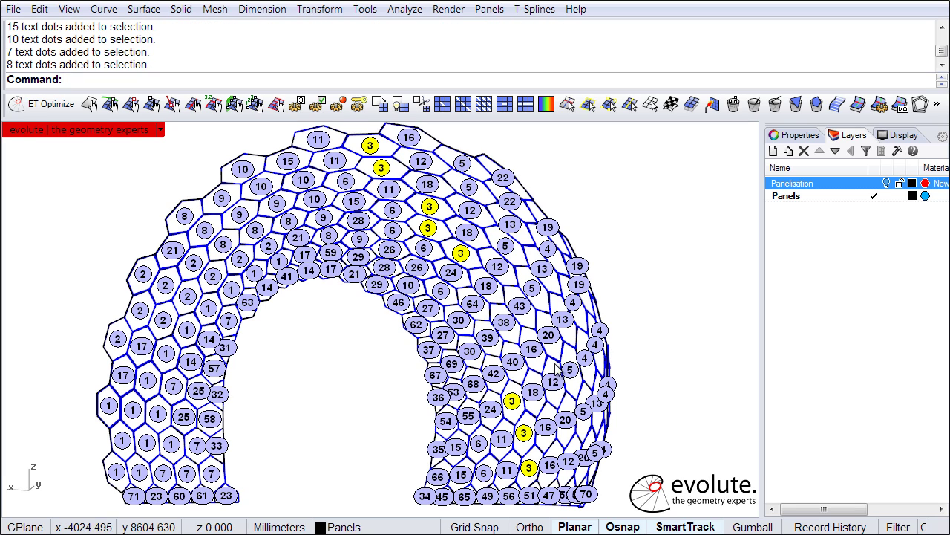
pyautogui.click(585, 360)
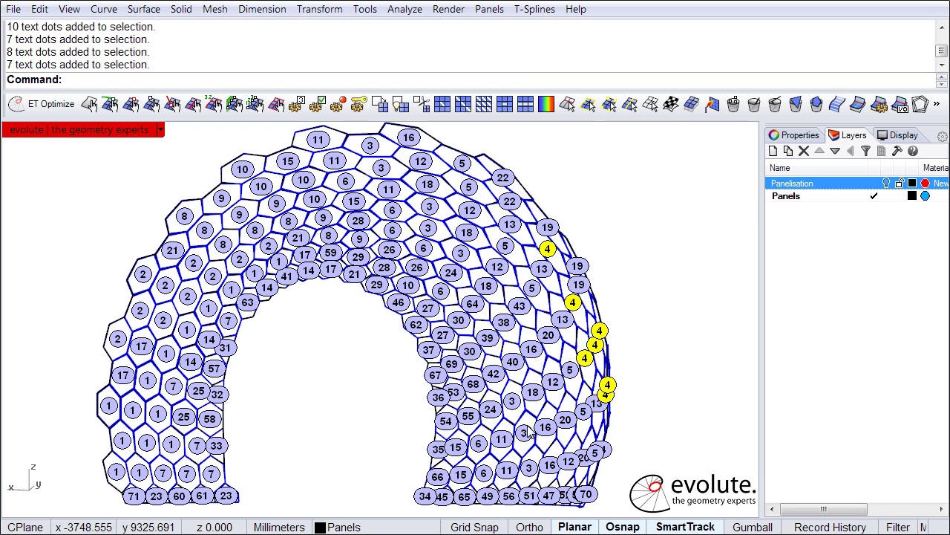
pyautogui.click(538, 468)
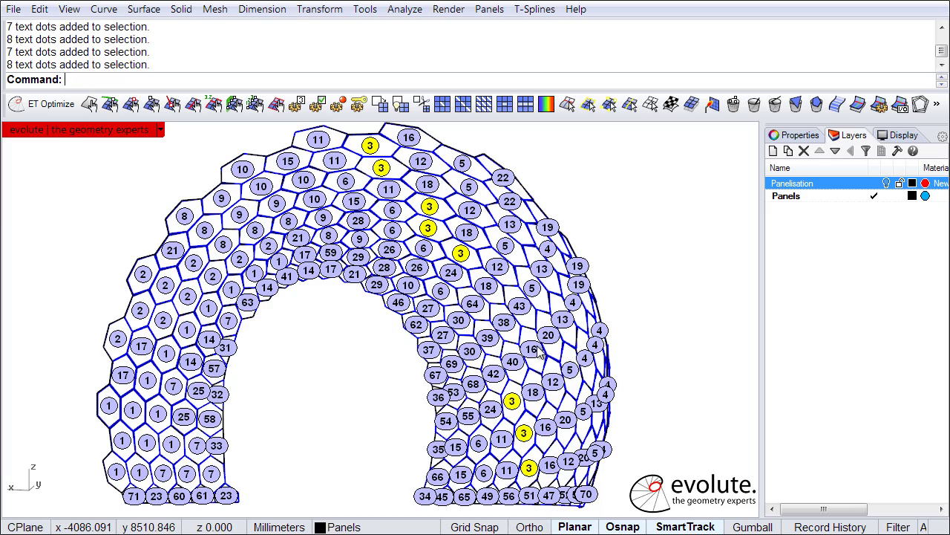
# Rotate the view and zoom in and out to inspect the large cluster 3 hexagons along the bottom edge
pyautogui.press('Left')
pyautogui.press('Left')
pyautogui.press('Left')
pyautogui.press('Left')
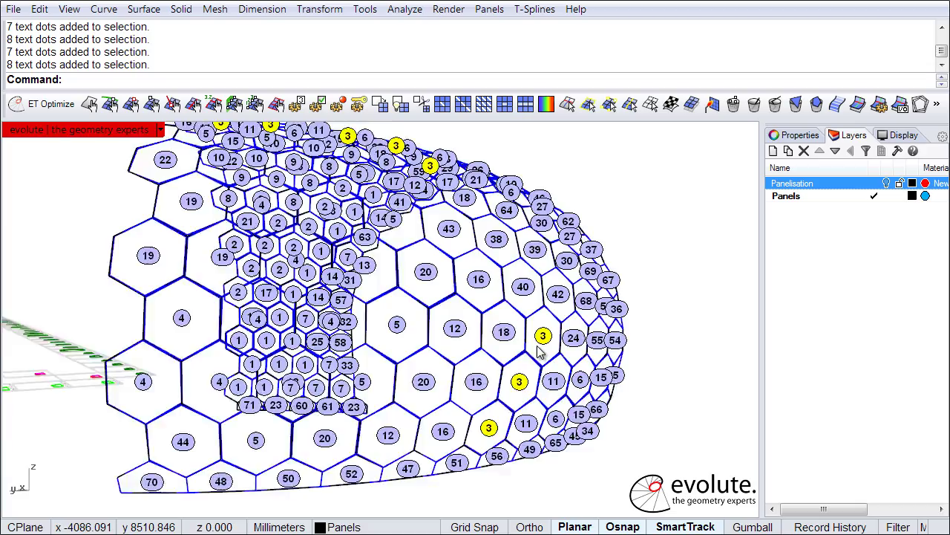
pyautogui.scroll(2, 540, 354)
pyautogui.scroll(2, 541, 354)
pyautogui.scroll(2, 540, 354)
pyautogui.scroll(2, 541, 353)
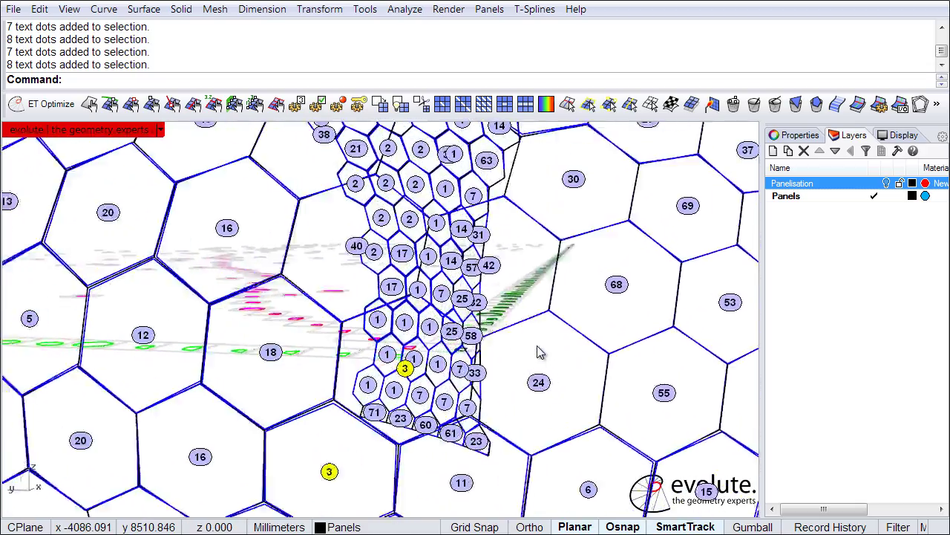
pyautogui.scroll(2, 541, 354)
pyautogui.scroll(2, 540, 354)
pyautogui.scroll(2, 541, 354)
pyautogui.scroll(2, 541, 353)
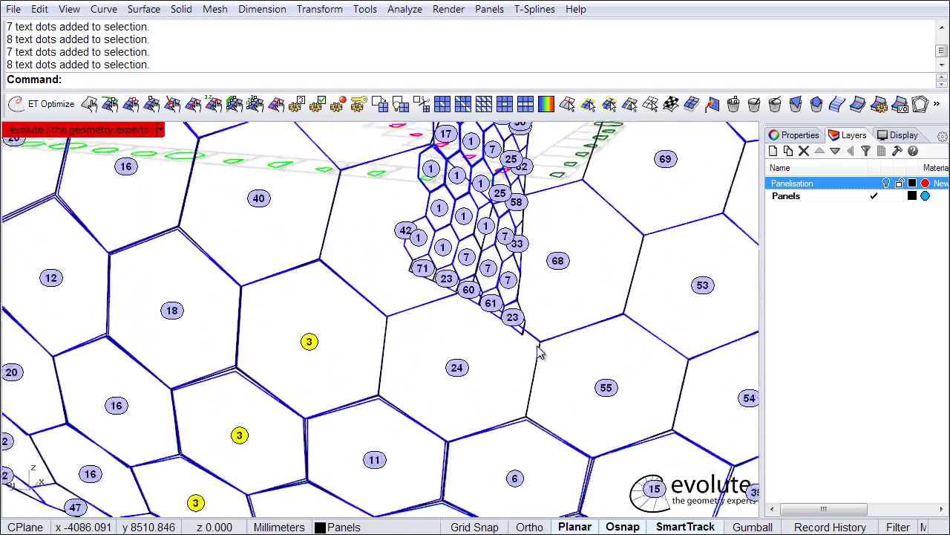
pyautogui.scroll(2, 541, 354)
pyautogui.scroll(2, 541, 353)
pyautogui.scroll(2, 540, 353)
pyautogui.scroll(2, 541, 354)
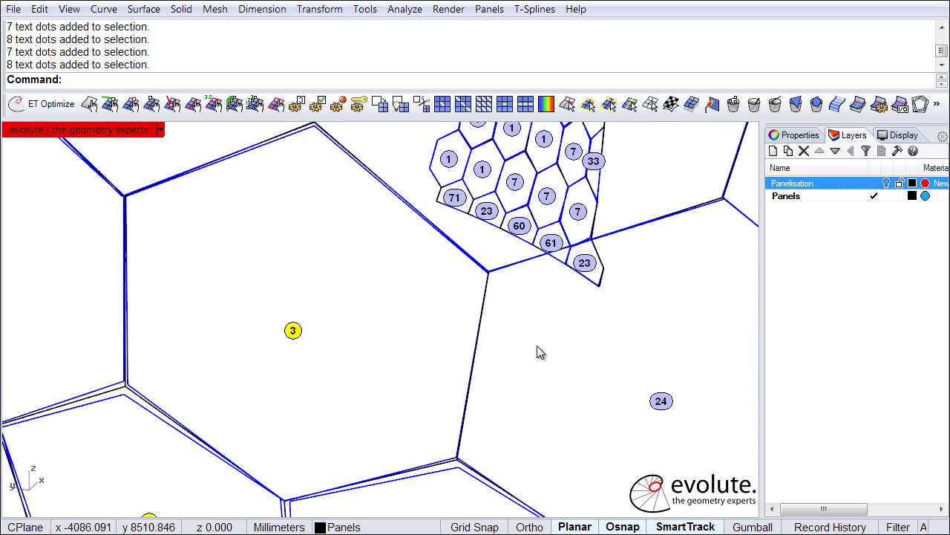
pyautogui.scroll(1, 537, 345)
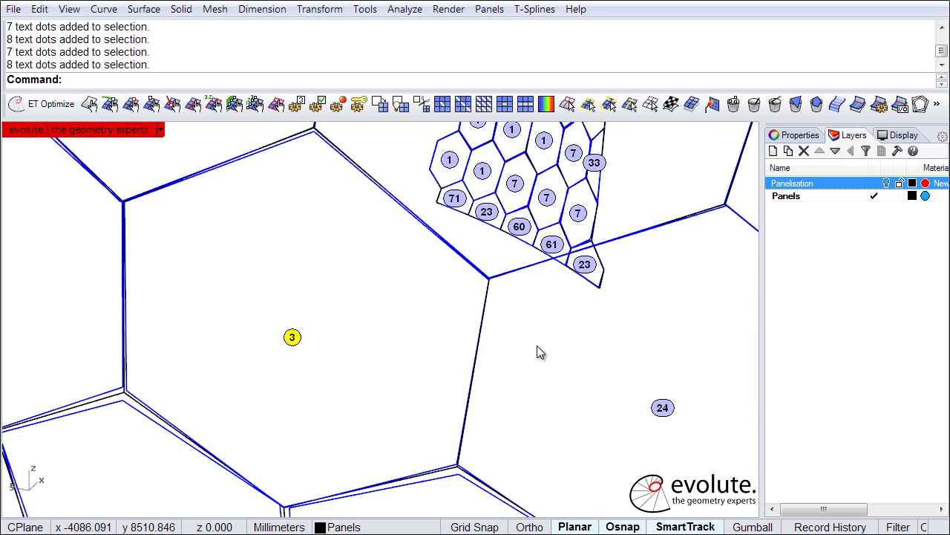
pyautogui.scroll(-2, 537, 346)
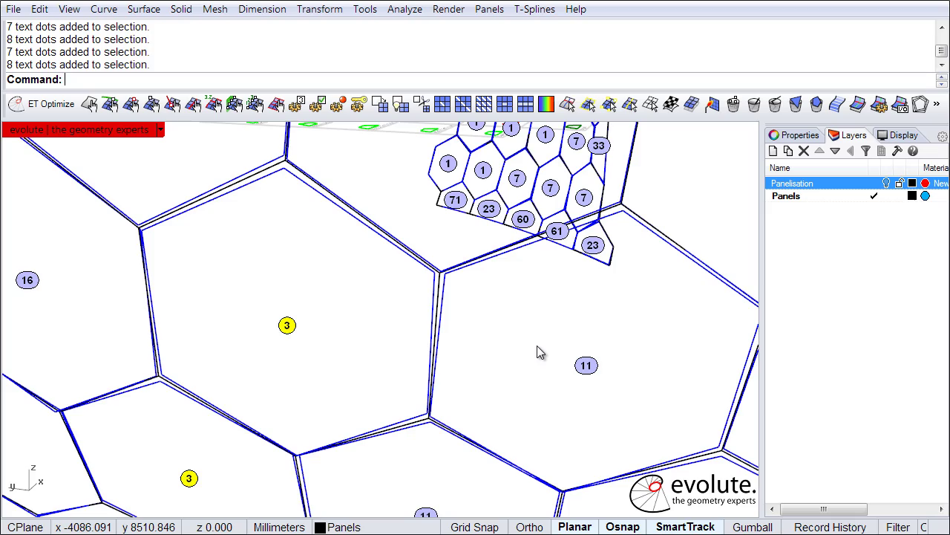
pyautogui.scroll(-1, 538, 347)
pyautogui.scroll(-1, 538, 347)
pyautogui.scroll(-1, 537, 348)
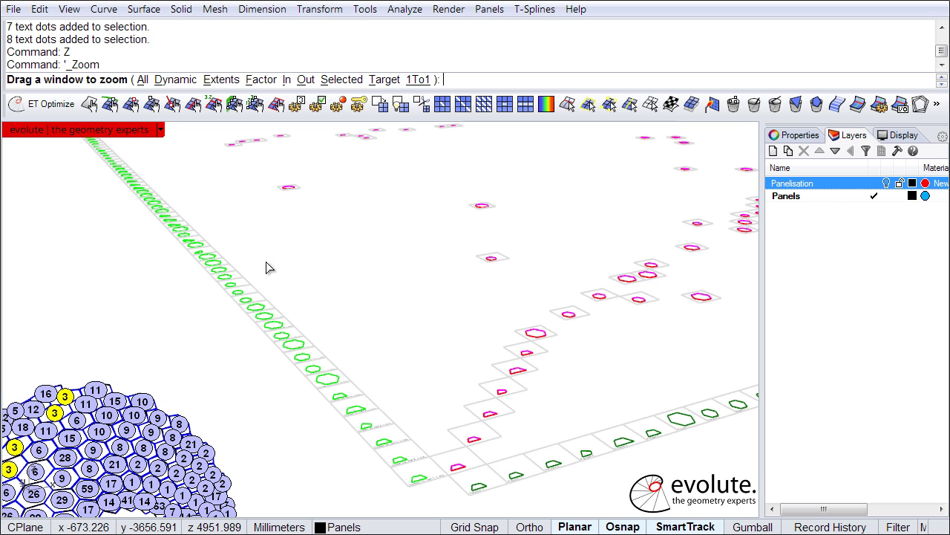
# Zoom-window onto the flattened panel matrix and deselect the Cluster 1, Set 24, 15 pcs label
pyautogui.moveTo(233, 195); pyautogui.dragTo(410, 278)
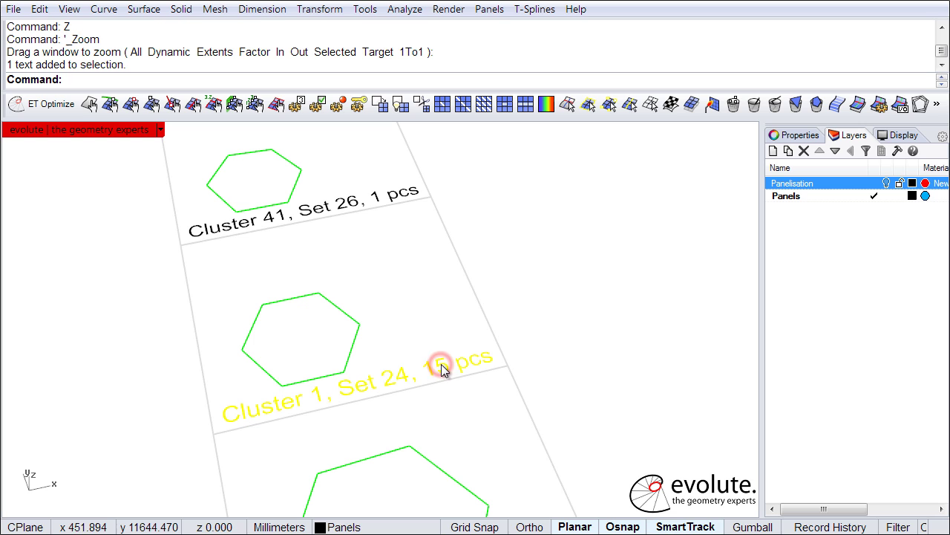
pyautogui.click(593, 373)
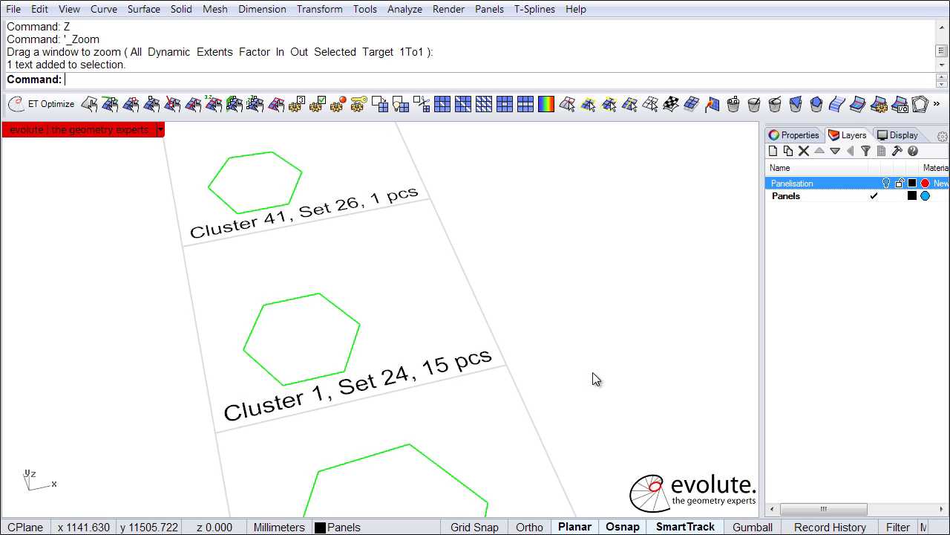